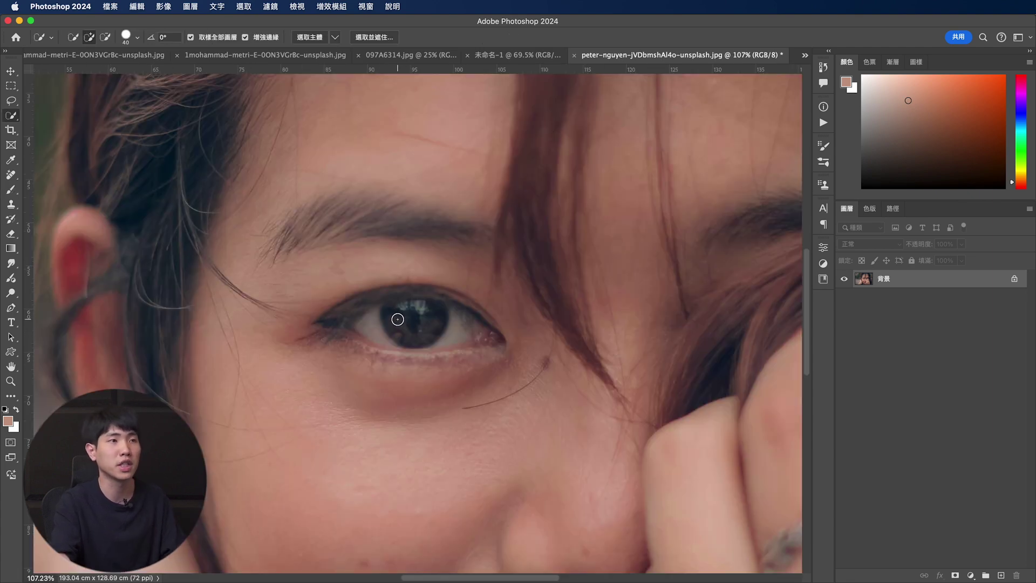
Step: Quick-select the whole brown iris and add a Hue/Saturation adjustment layer masked to it
mouse_move(394, 313)
left_mouse_down()
mouse_move(410, 307)
mouse_move(436, 329)
left_mouse_up()
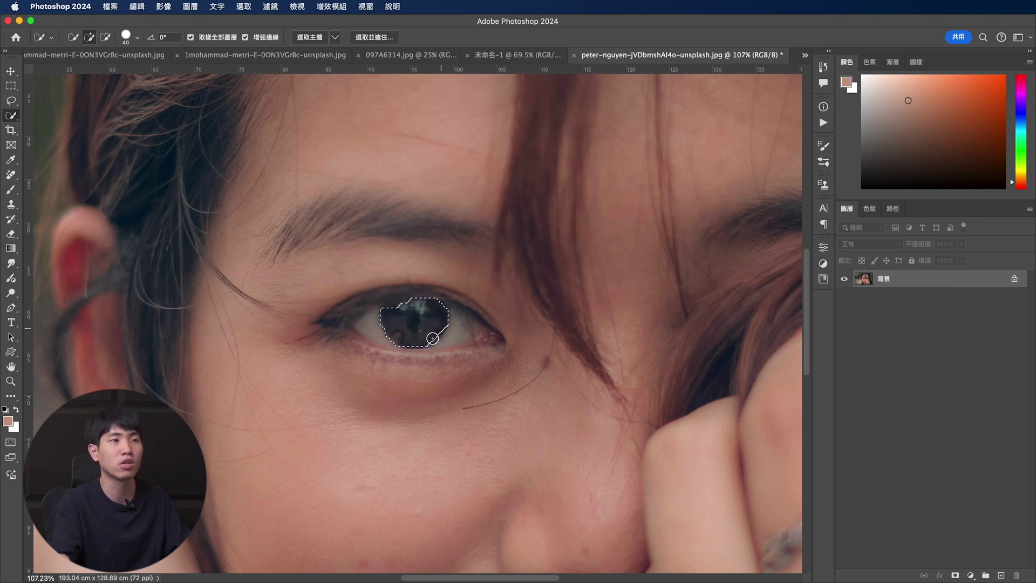
left_click_drag(428, 340, 405, 303)
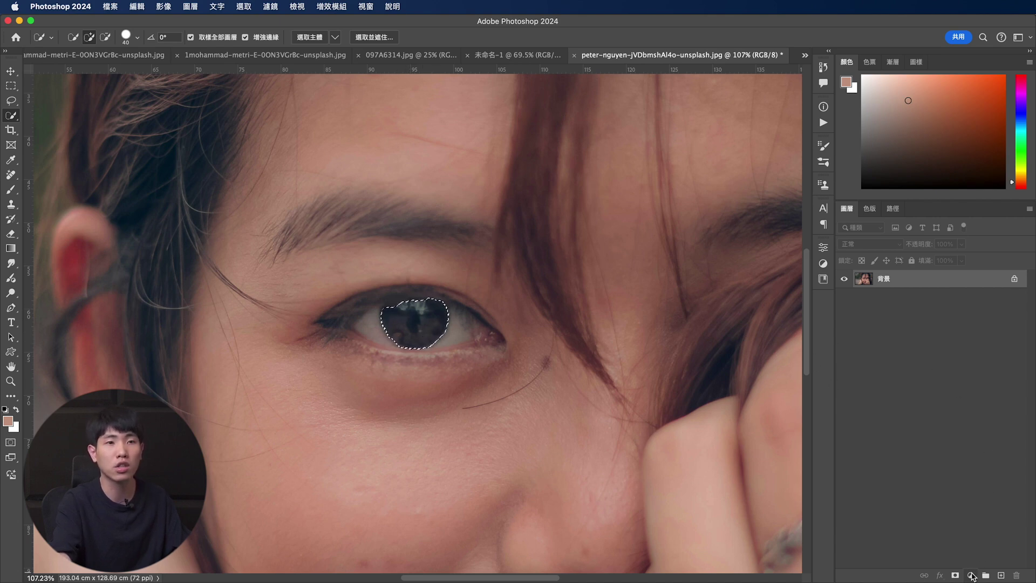
left_click(971, 576)
left_click(989, 456)
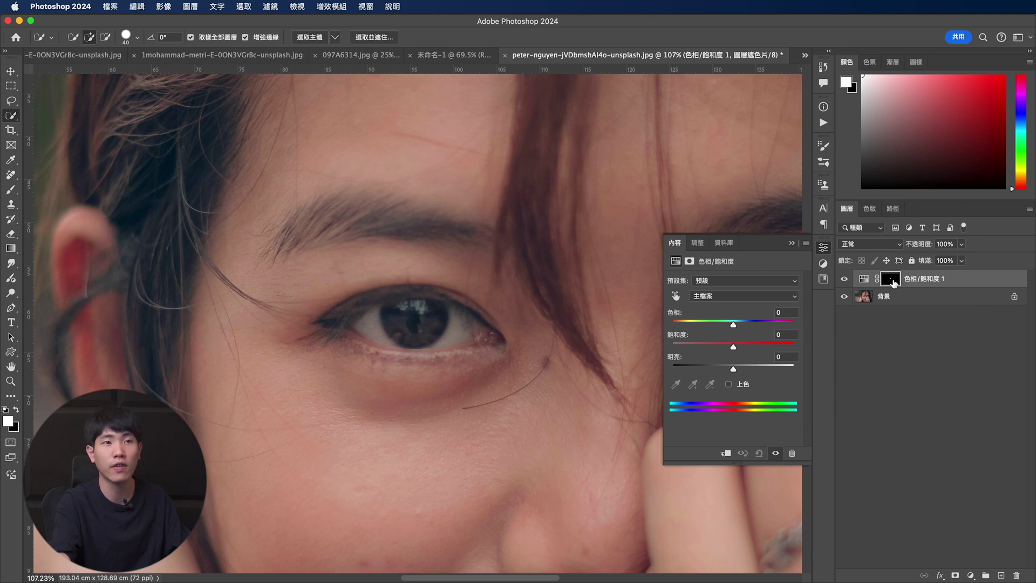
left_click(892, 280, "alt")
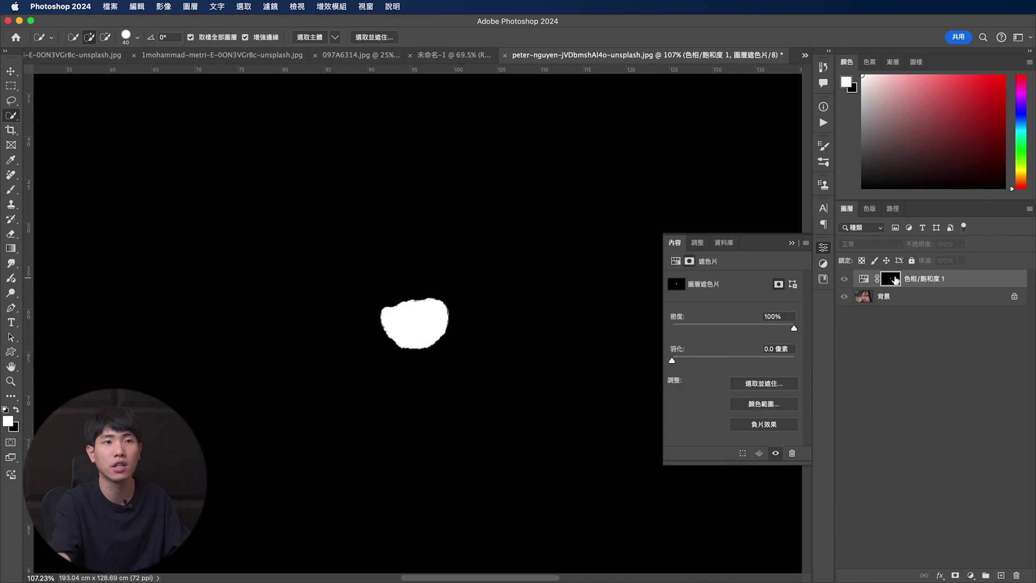
left_click(896, 279, "alt")
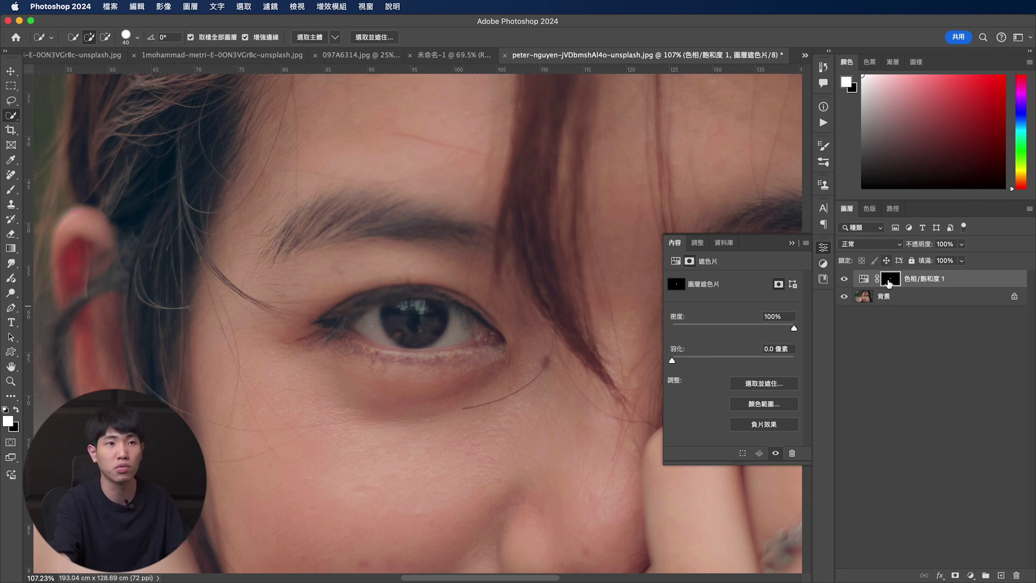
left_click(864, 280)
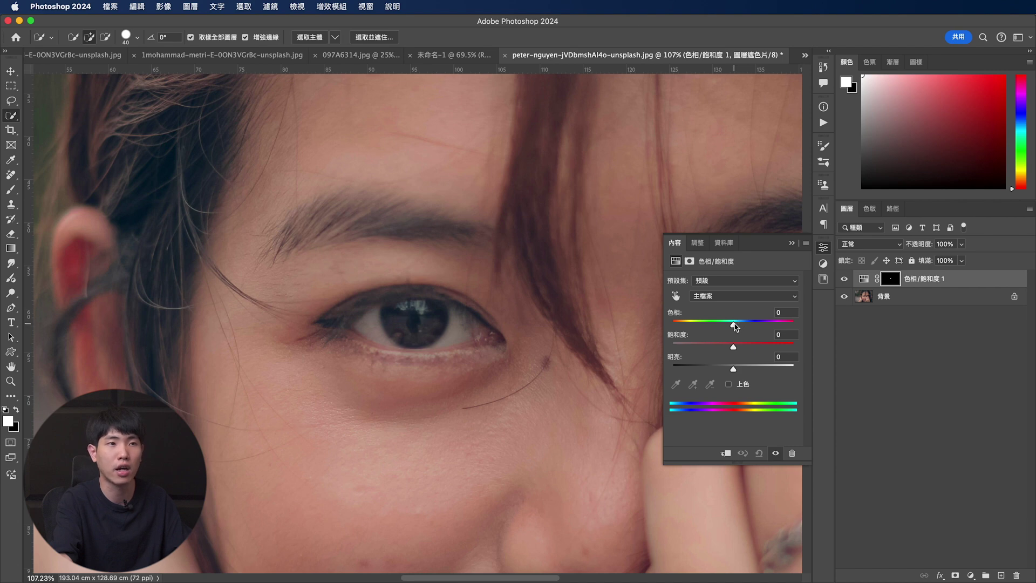
left_click_drag(728, 328, 757, 328)
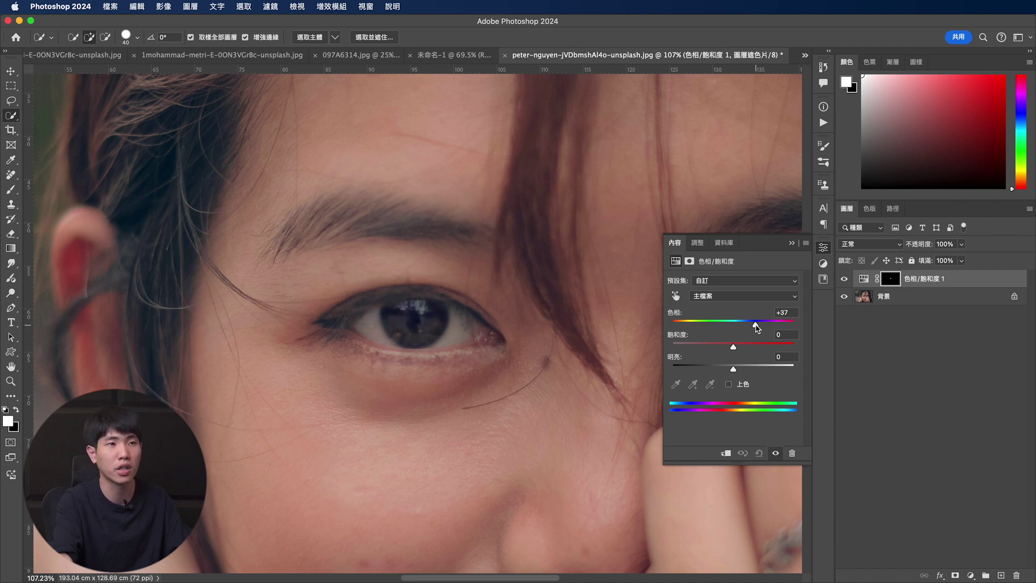
left_click_drag(756, 328, 781, 326)
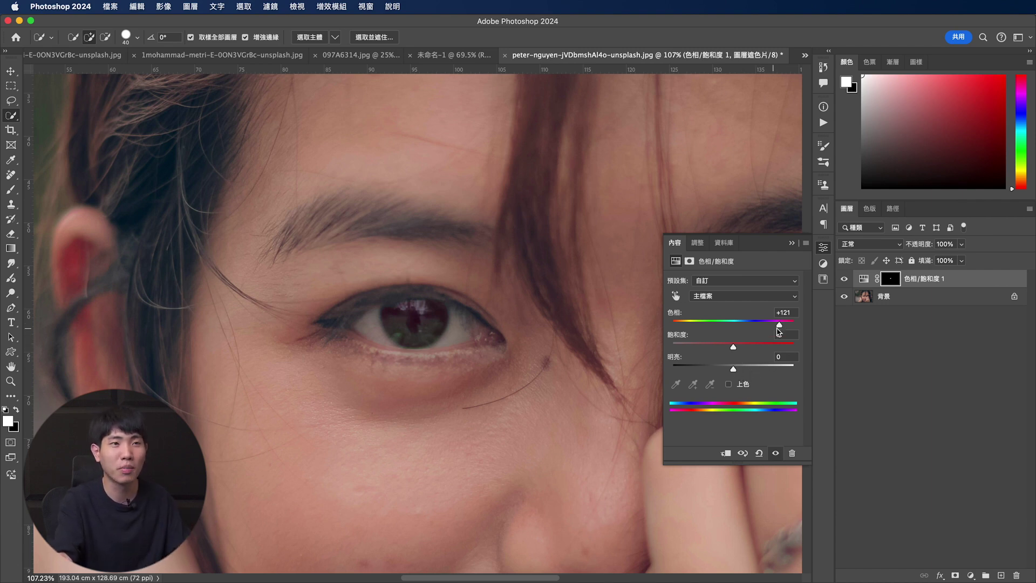
key("ctrl+z")
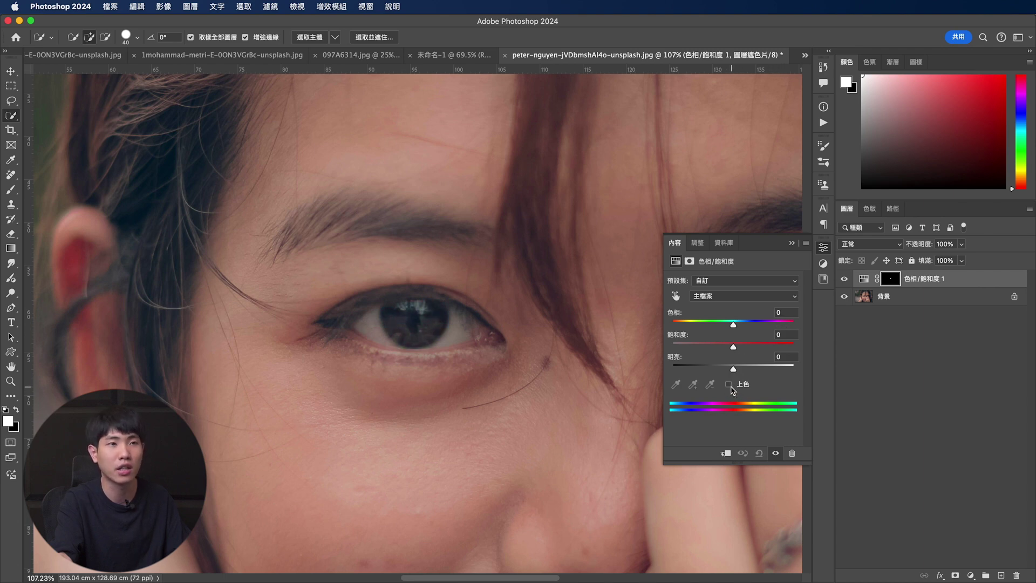
Step: Colorize the iris deep blue with Hue 233, Saturation 32 and Lightness +3
left_click(729, 384)
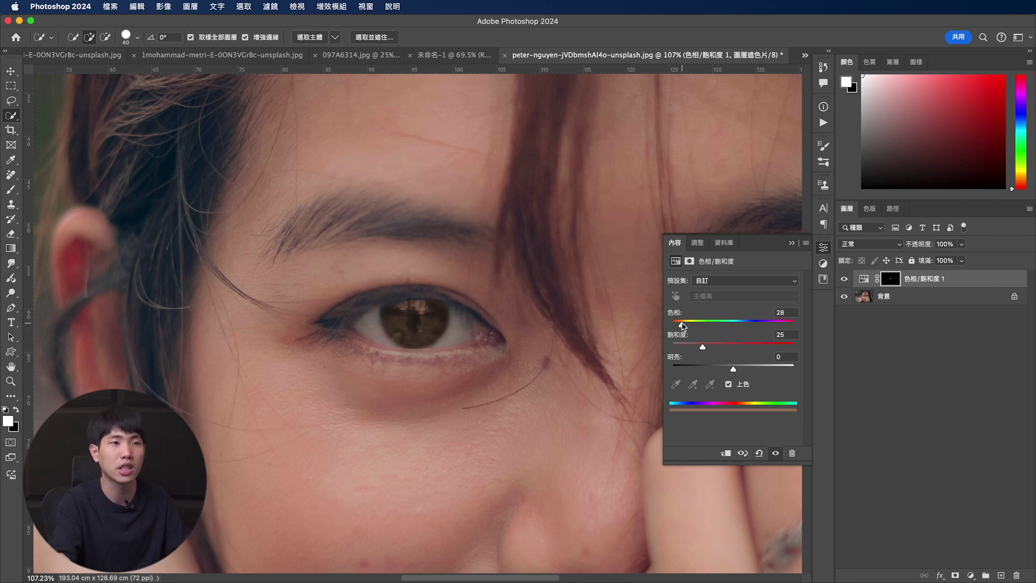
left_click_drag(700, 328, 753, 327)
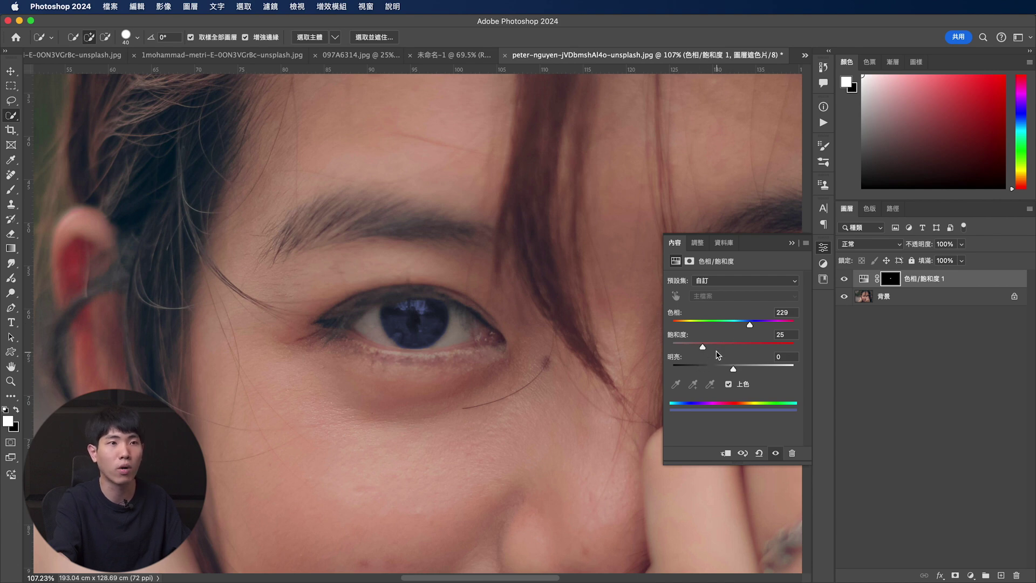
left_click_drag(707, 351, 728, 351)
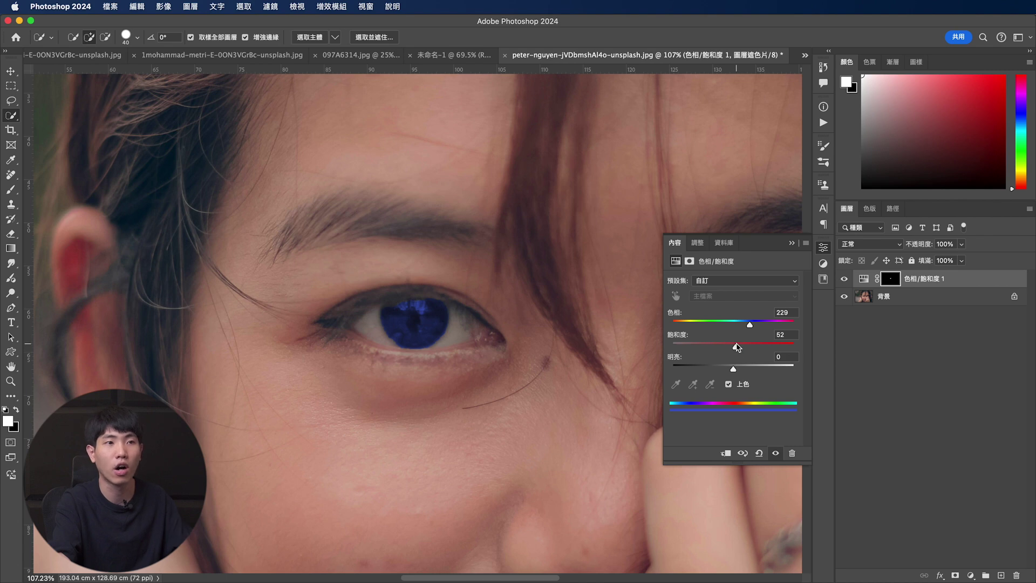
left_click_drag(737, 347, 714, 349)
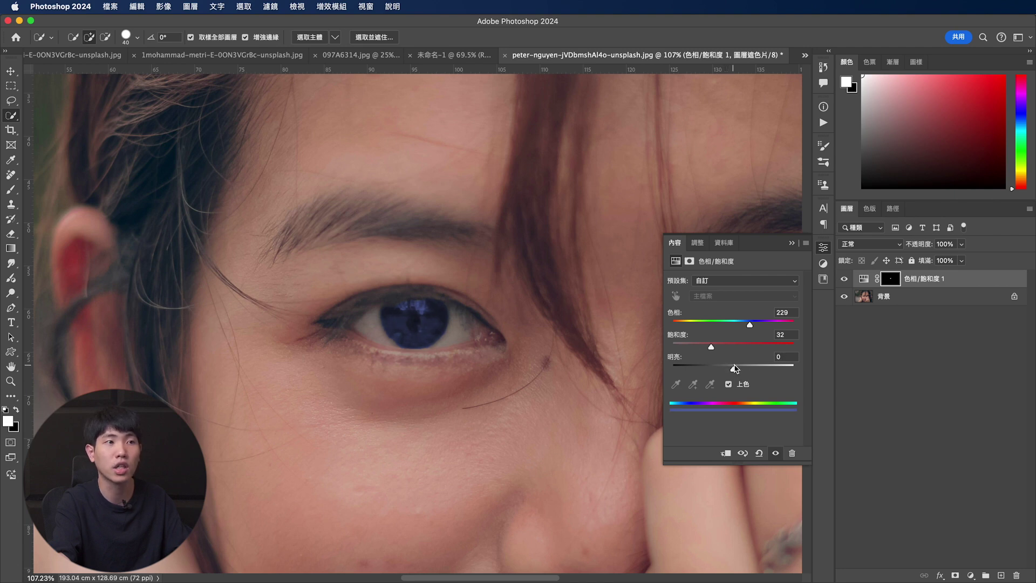
left_click_drag(735, 369, 735, 369)
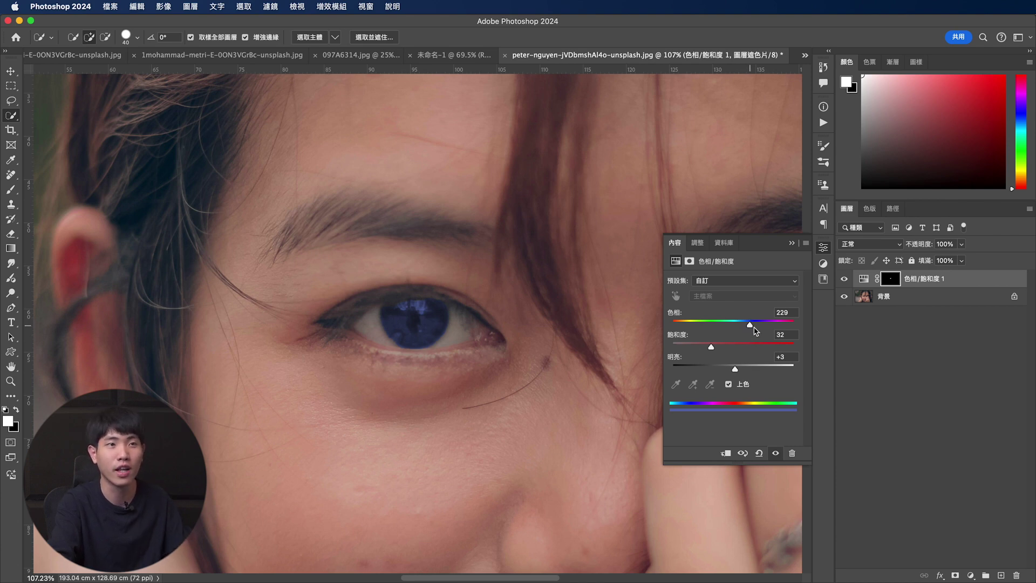
mouse_move(754, 328)
left_mouse_down()
mouse_move(698, 329)
mouse_move(751, 326)
left_mouse_up()
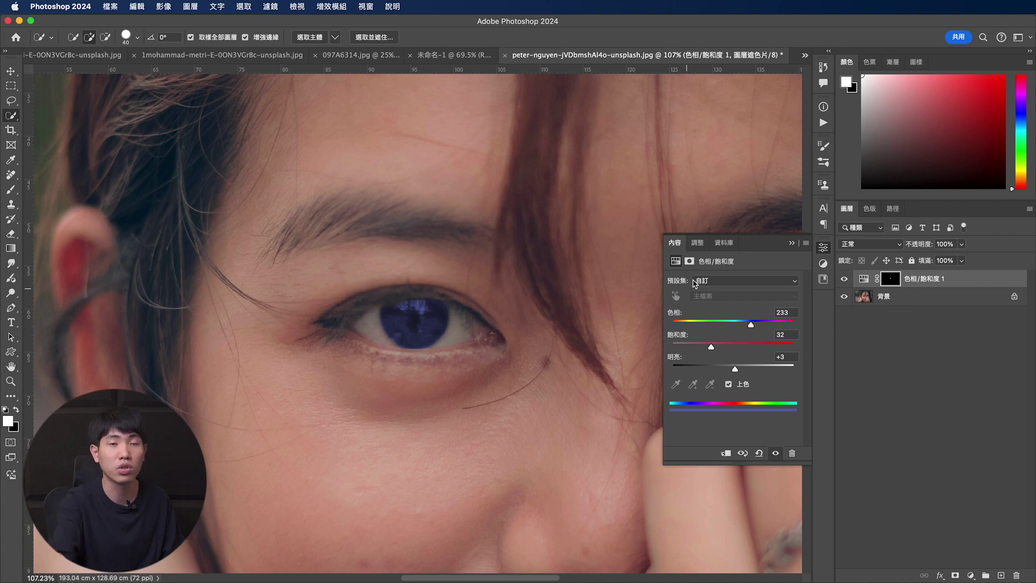
Step: Set the iris adjustment's blend mode to Color, with Saturation 43 and Lightness +9
left_click(876, 246)
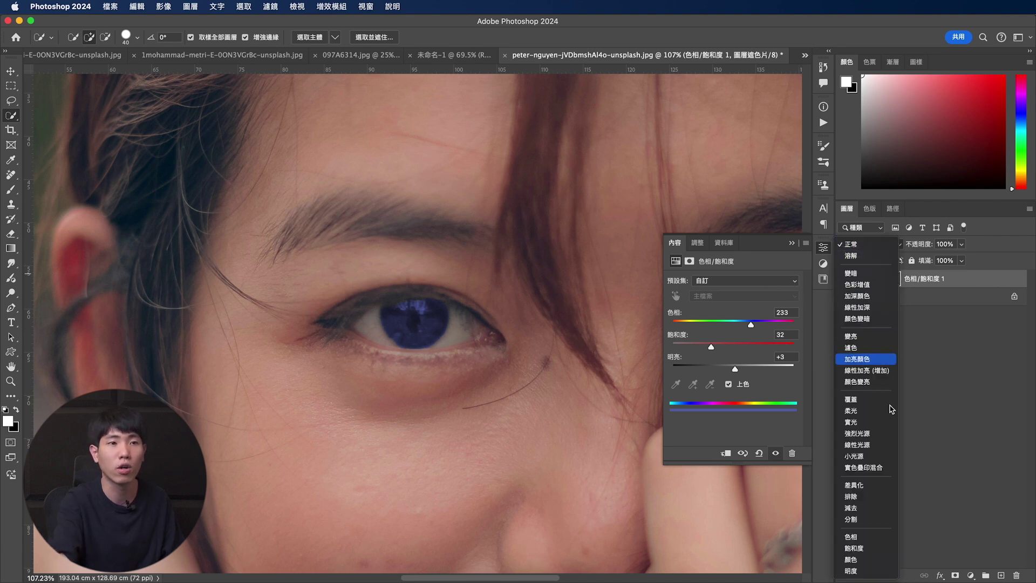
left_click(870, 561)
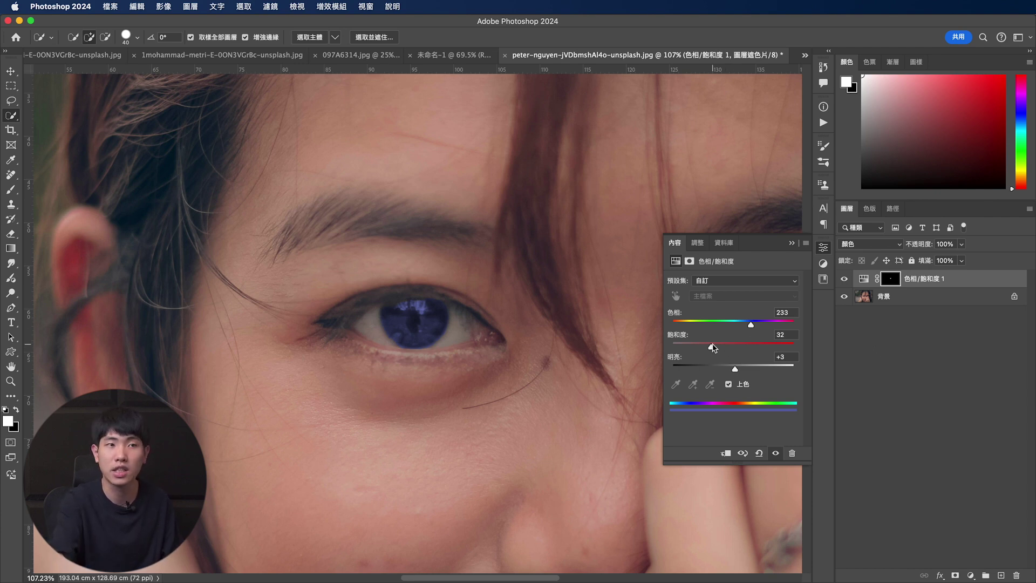
left_click_drag(712, 348, 728, 346)
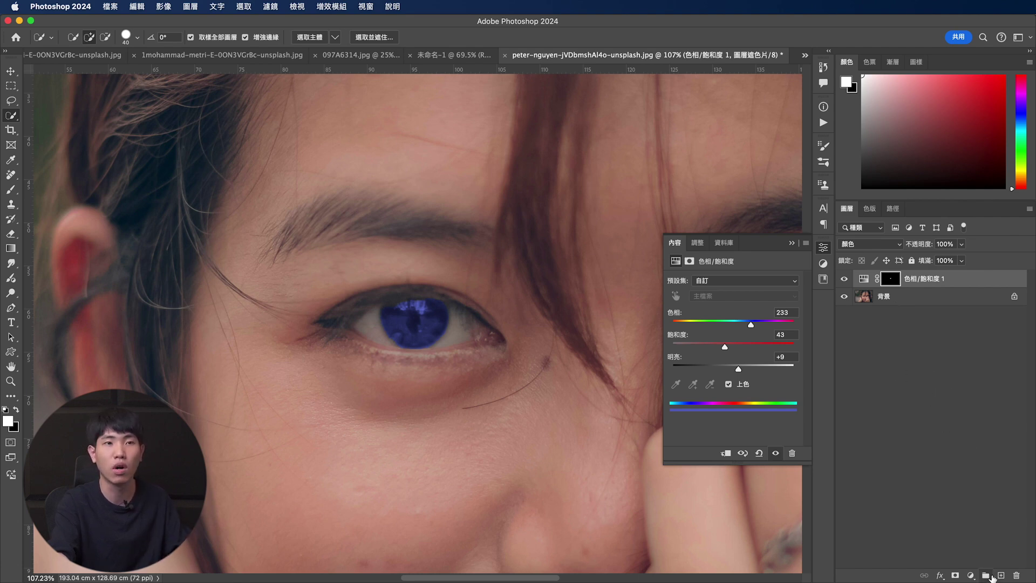
Step: Move 色相/飽和度 1 into a new group 群組 1 and add a layer mask to the group
left_click(988, 576)
mouse_move(938, 300)
left_mouse_down()
mouse_move(939, 276)
mouse_move(974, 282)
left_mouse_up()
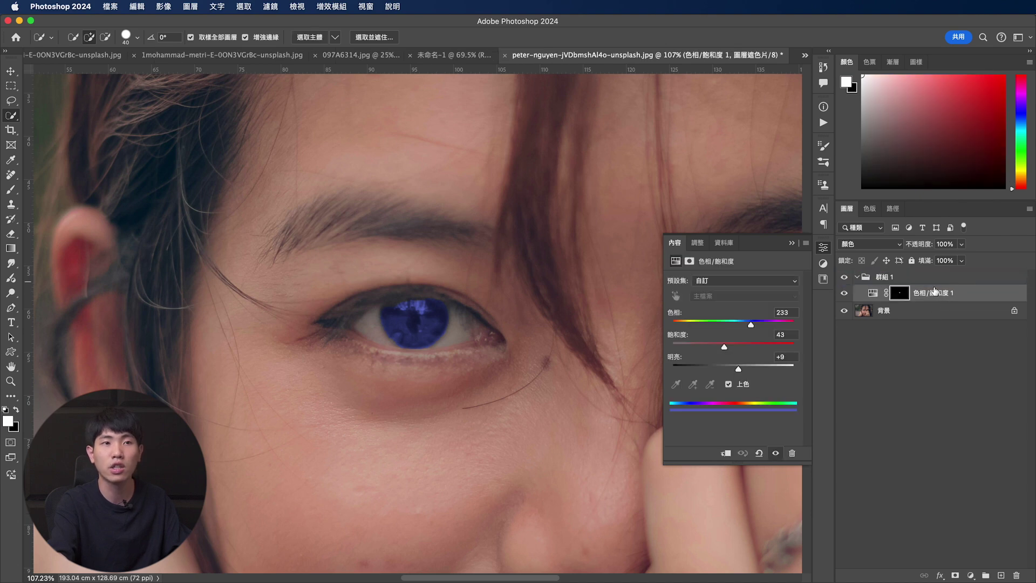
left_click(888, 280)
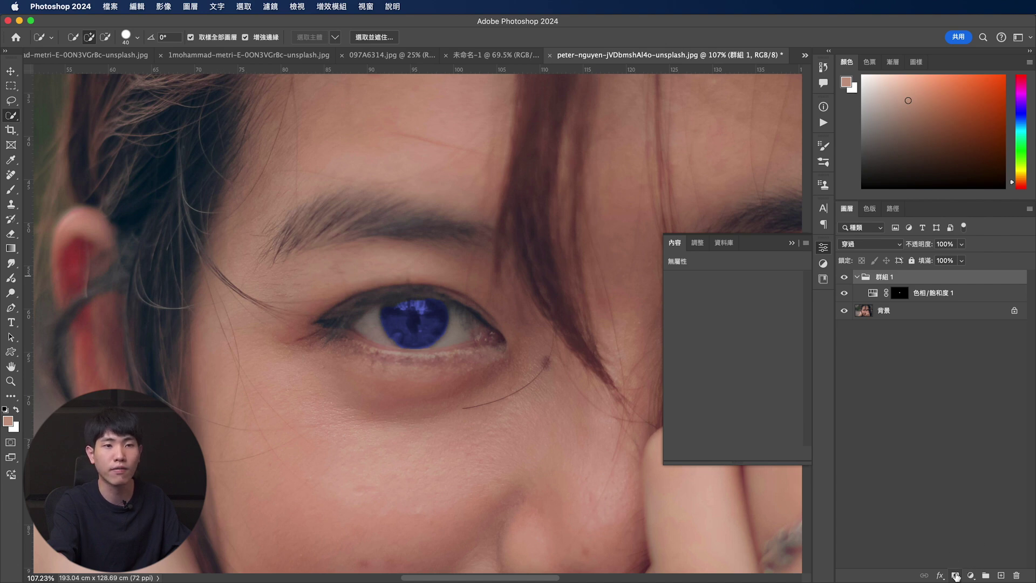
left_click(956, 576)
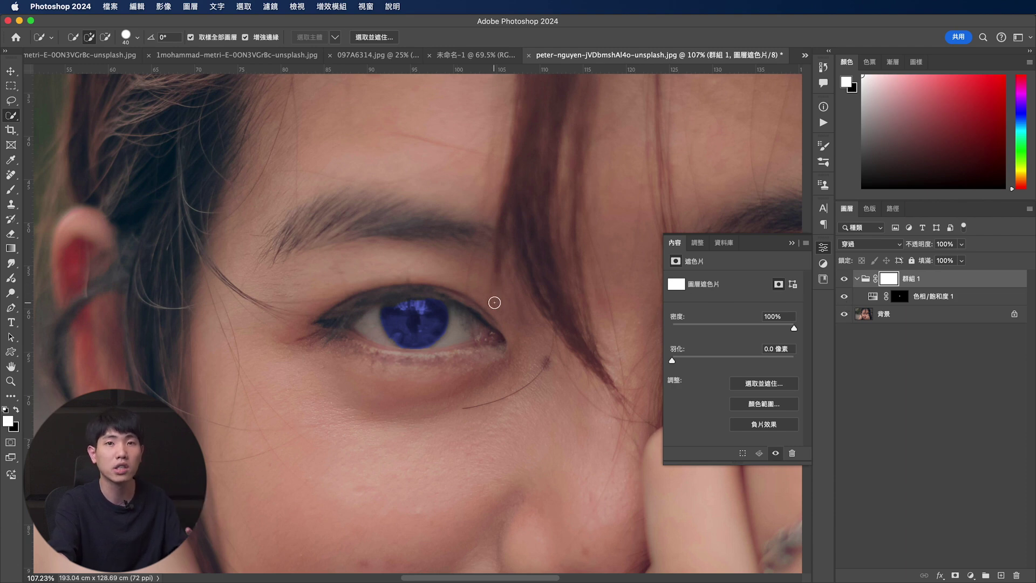
Step: Pick the Brush tool with black foreground, resizing it to 19 then back to 50
left_click(16, 191)
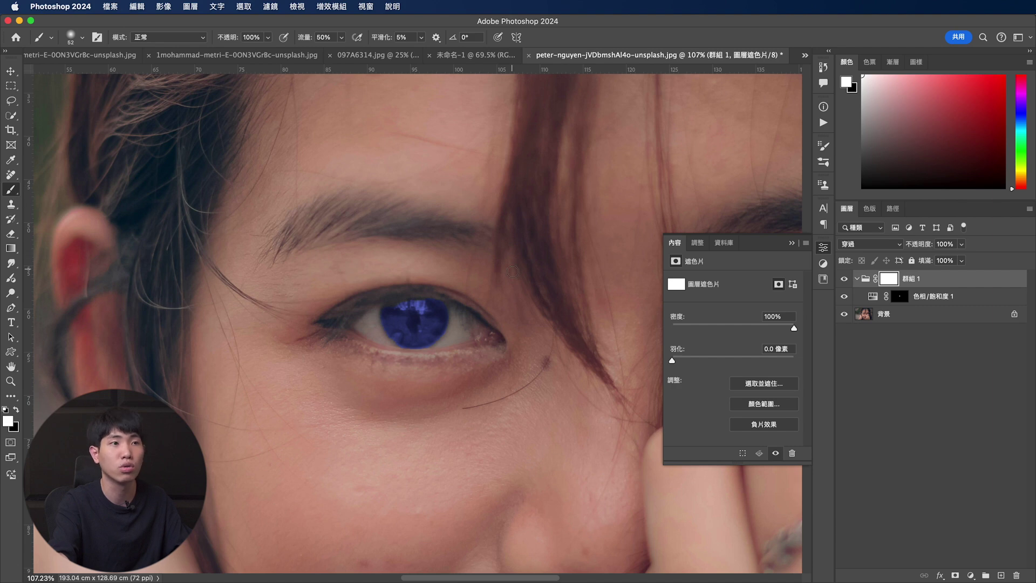
key("x")
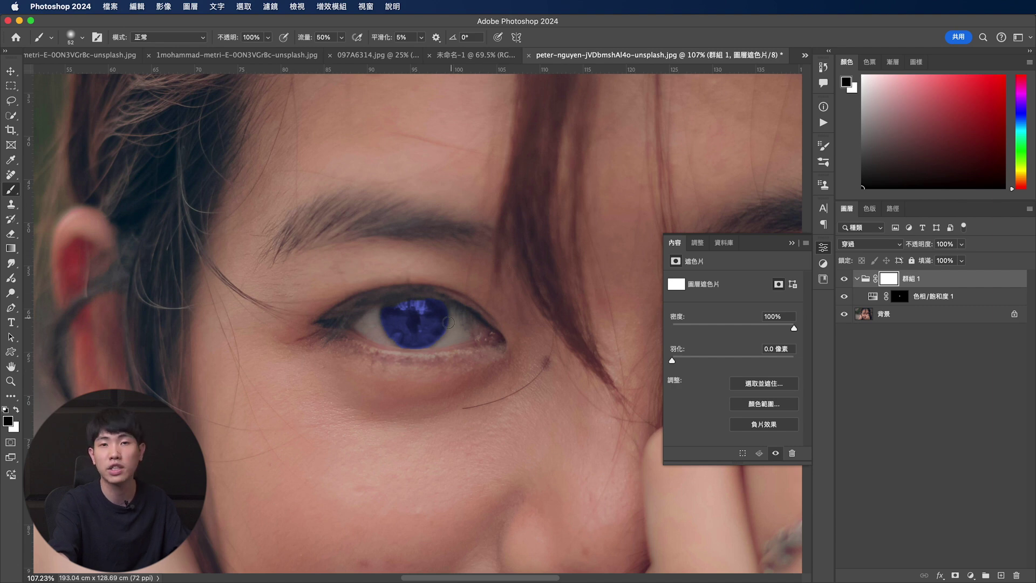
scroll(409, 326, "up", 5)
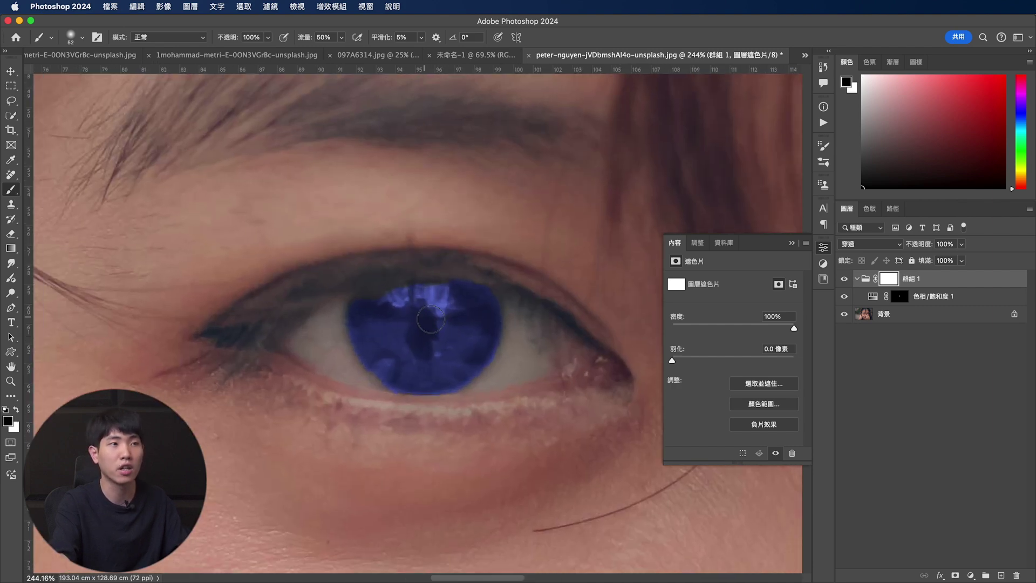
left_click_drag(423, 310, 418, 320)
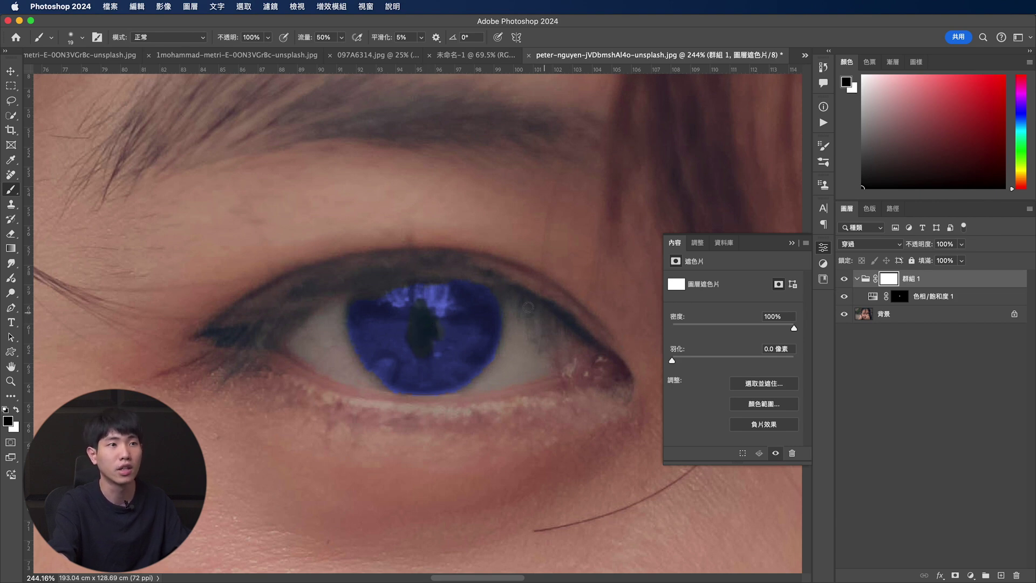
left_click_drag(507, 297, 501, 275)
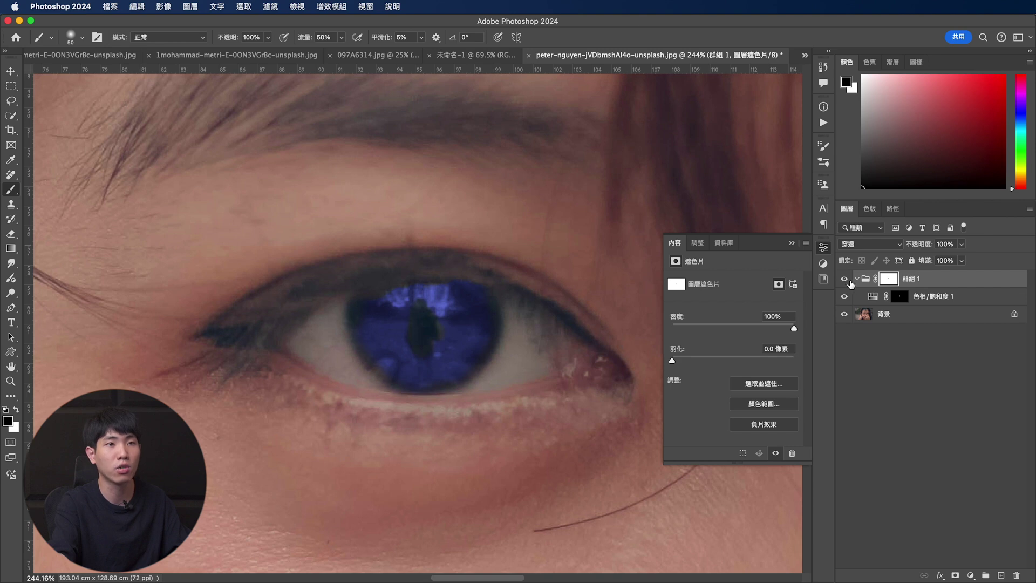
Step: Compare the eye with Group 1 hidden and shown, and its mask disabled and re-enabled
left_click(845, 281)
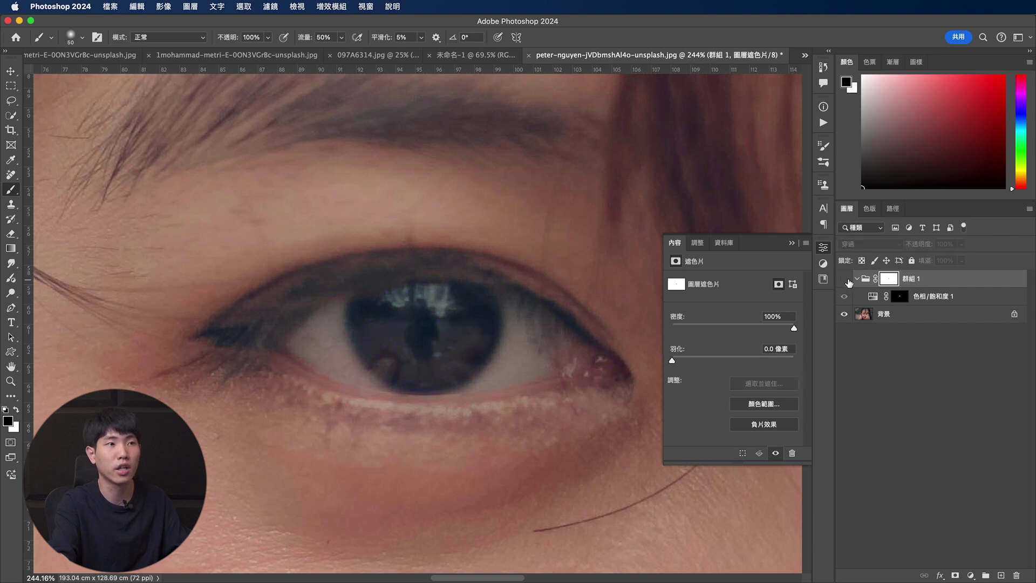
left_click(845, 280)
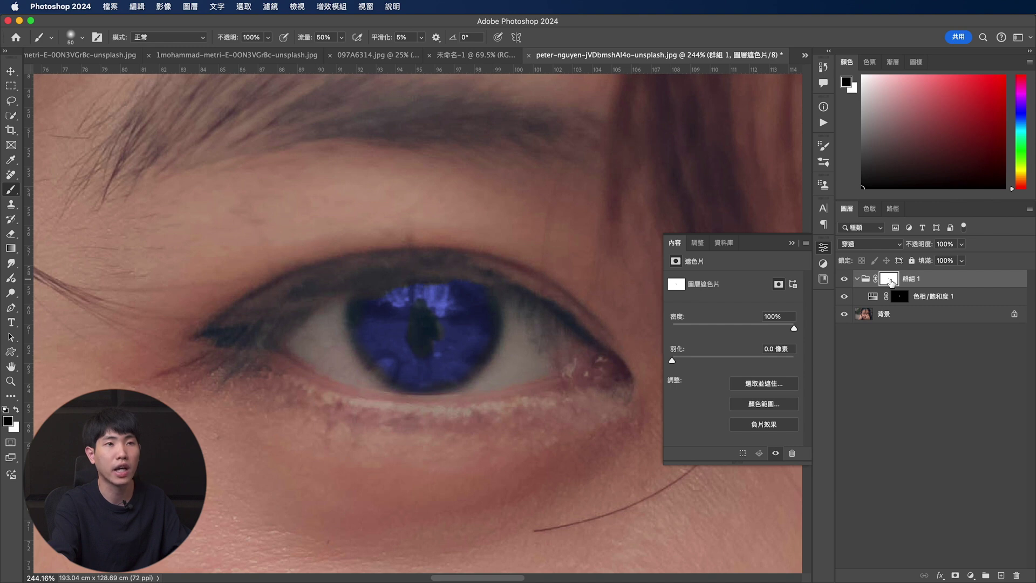
left_click(889, 279, "shift")
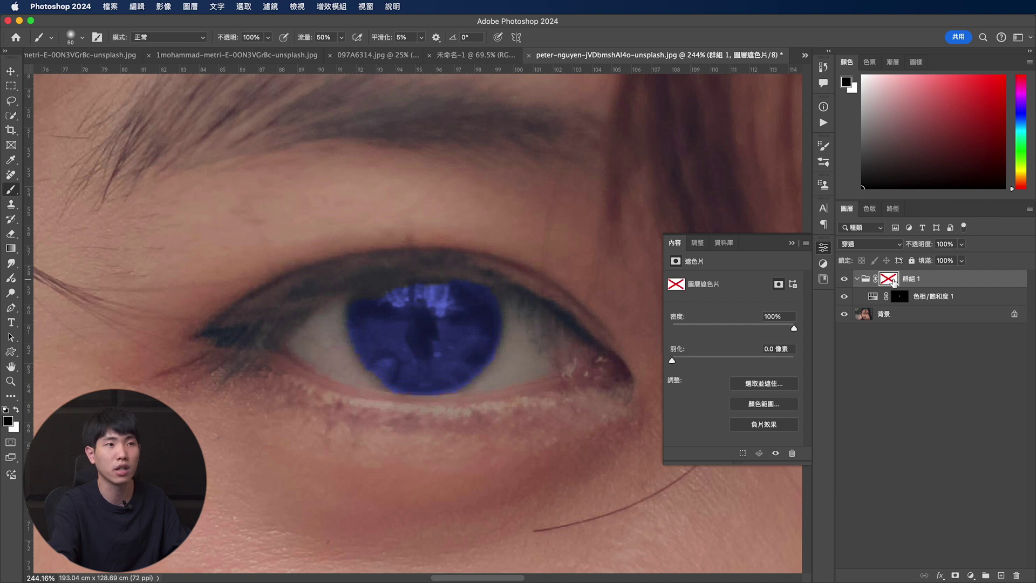
left_click(894, 281, "shift")
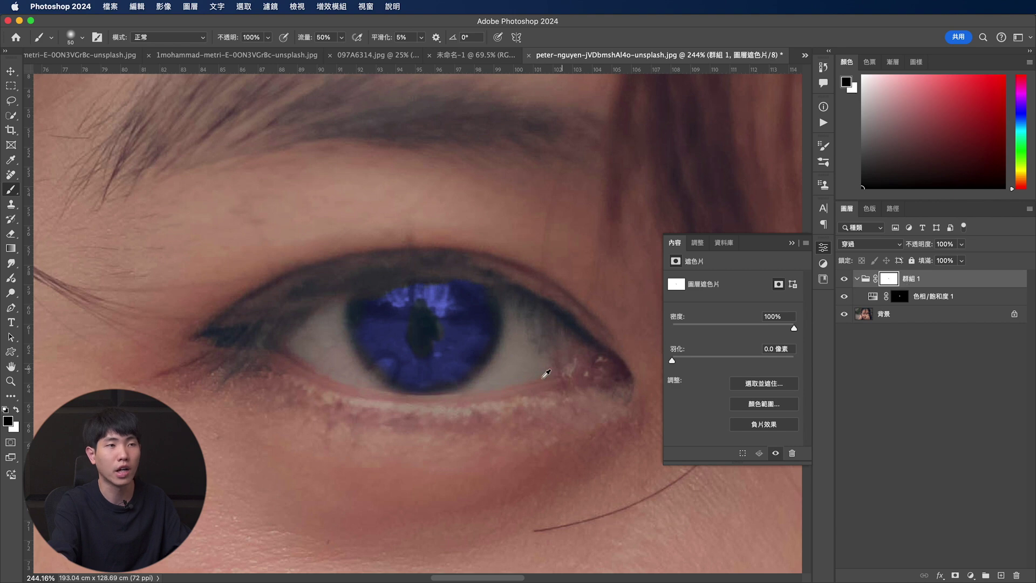
Step: Switch to a white brush sized 71 at 10% flow
scroll(554, 358, "down", 3)
scroll(499, 339, "up", 4)
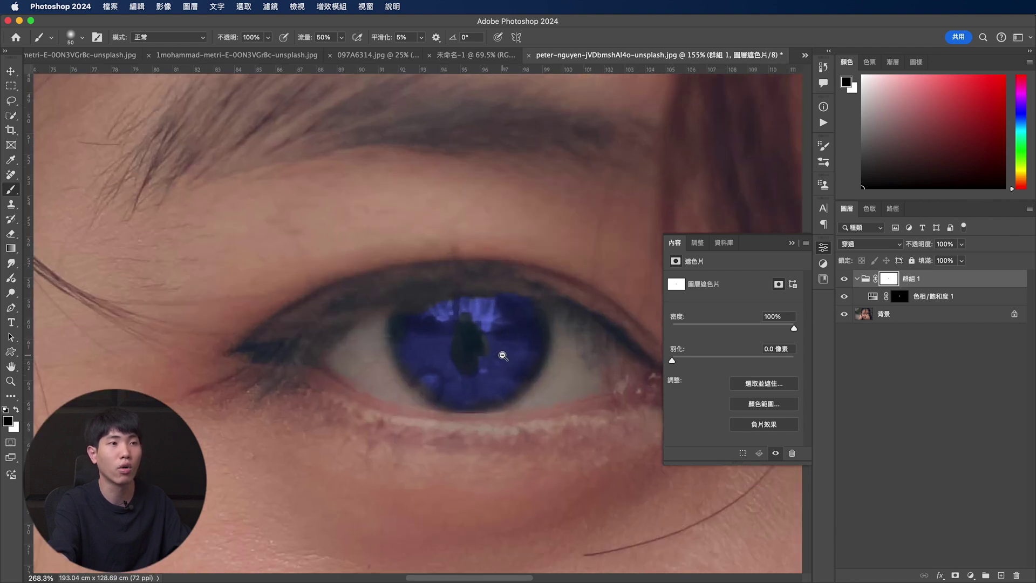
key("x")
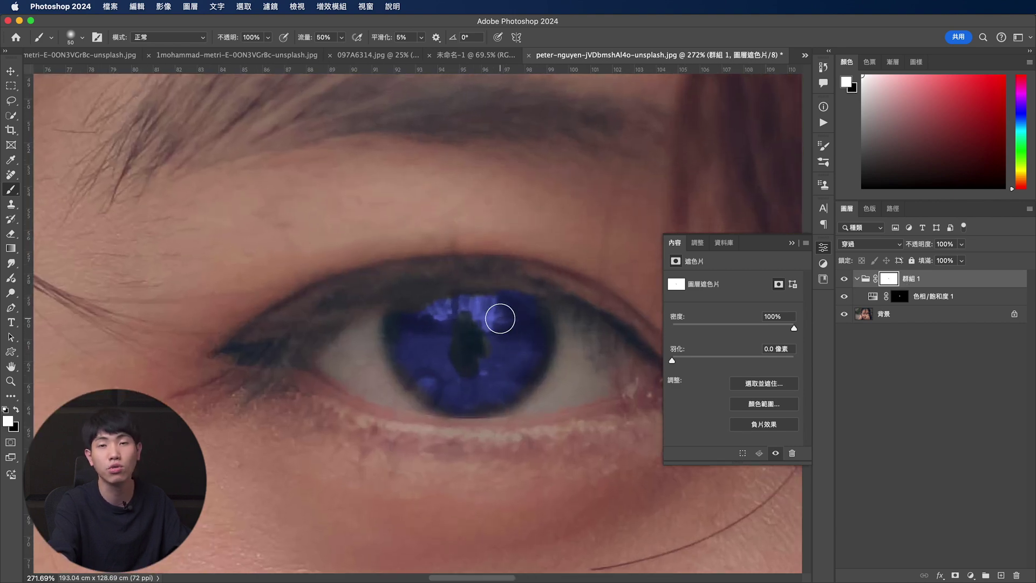
mouse_move(479, 308)
left_mouse_down()
mouse_move(490, 313)
mouse_move(488, 303)
mouse_move(470, 308)
mouse_move(490, 365)
left_mouse_up()
key("shift+1")
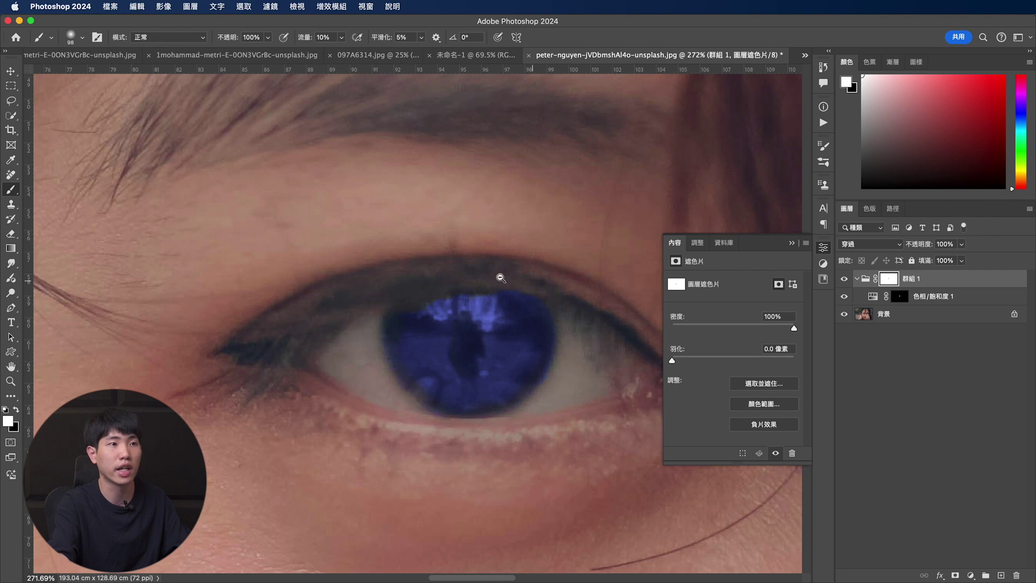
scroll(540, 281, "down", 5)
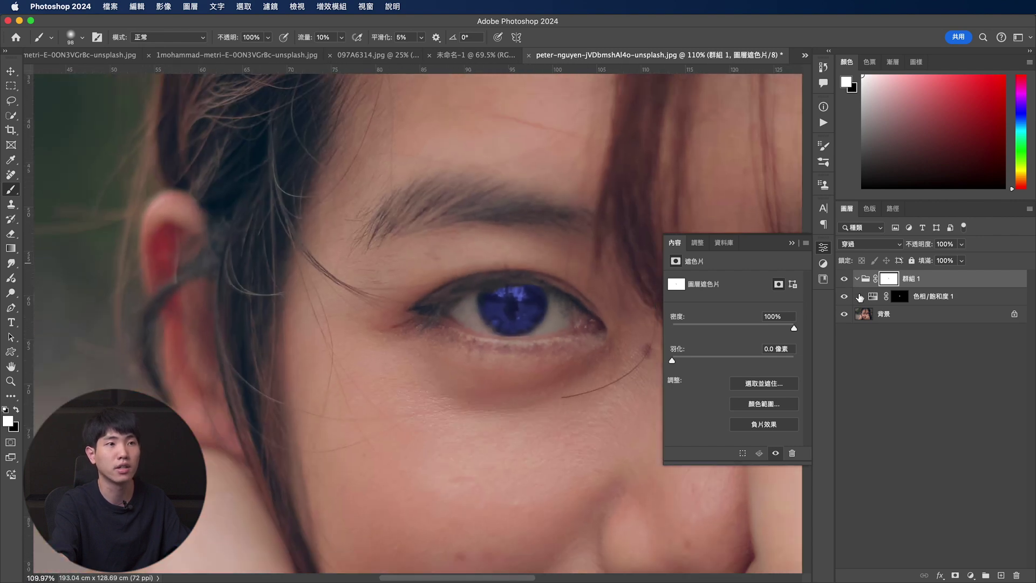